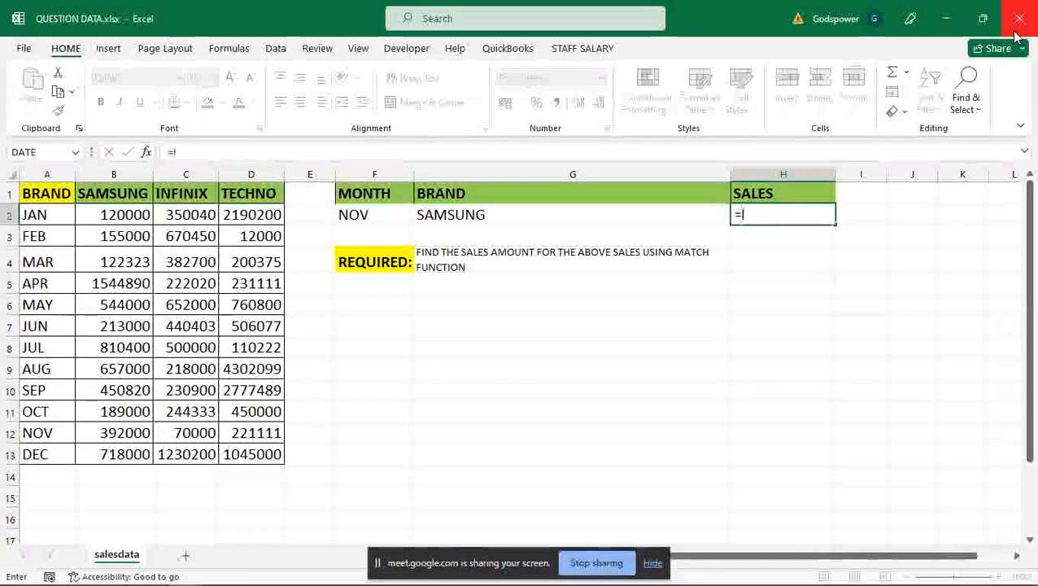
Begin an INDEX formula in H2 with the sales figures in B2:D13 as its array
type("(")
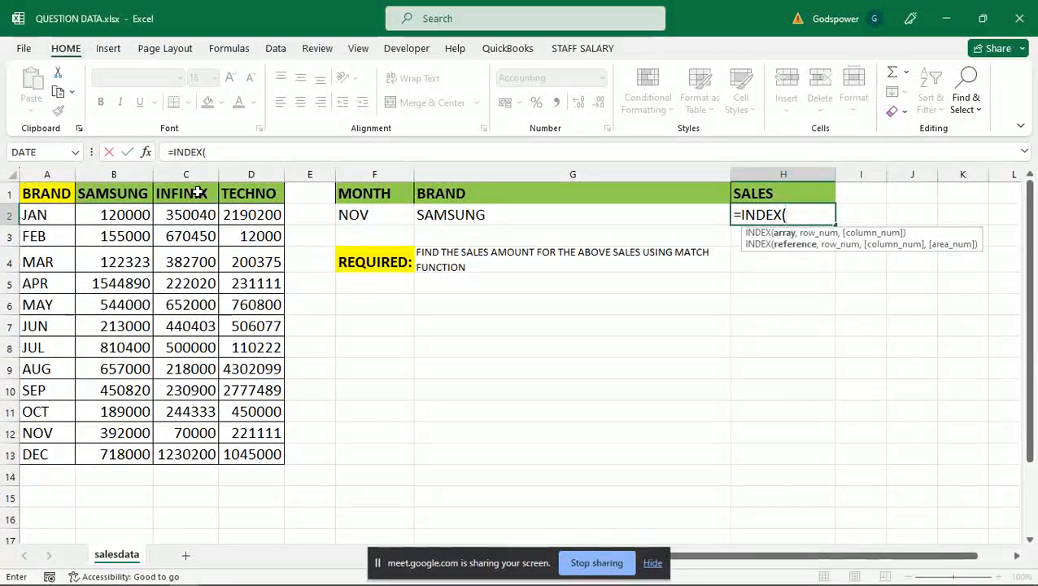
left_click_drag(139, 213, 247, 452)
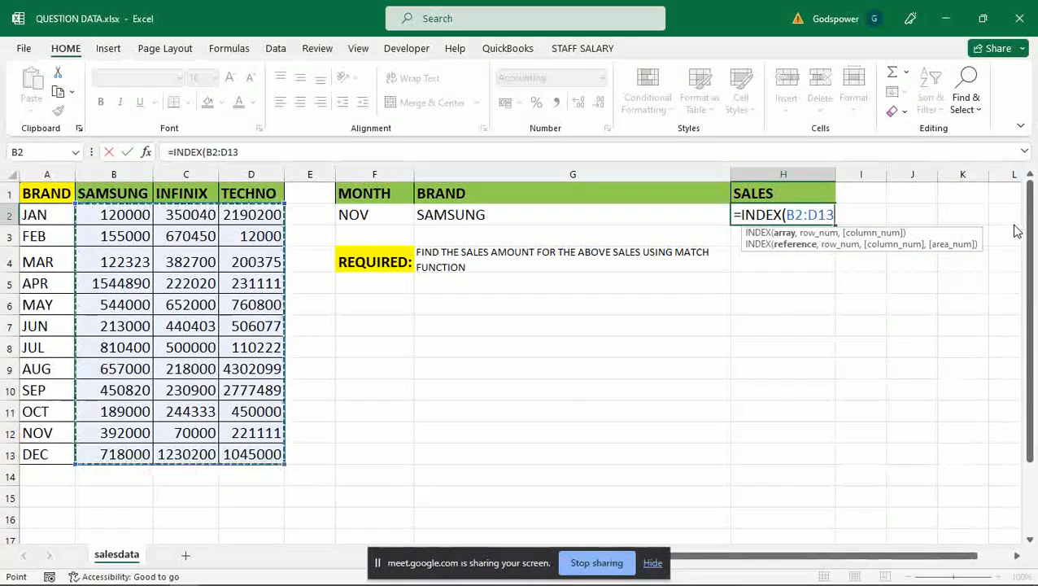
type(",")
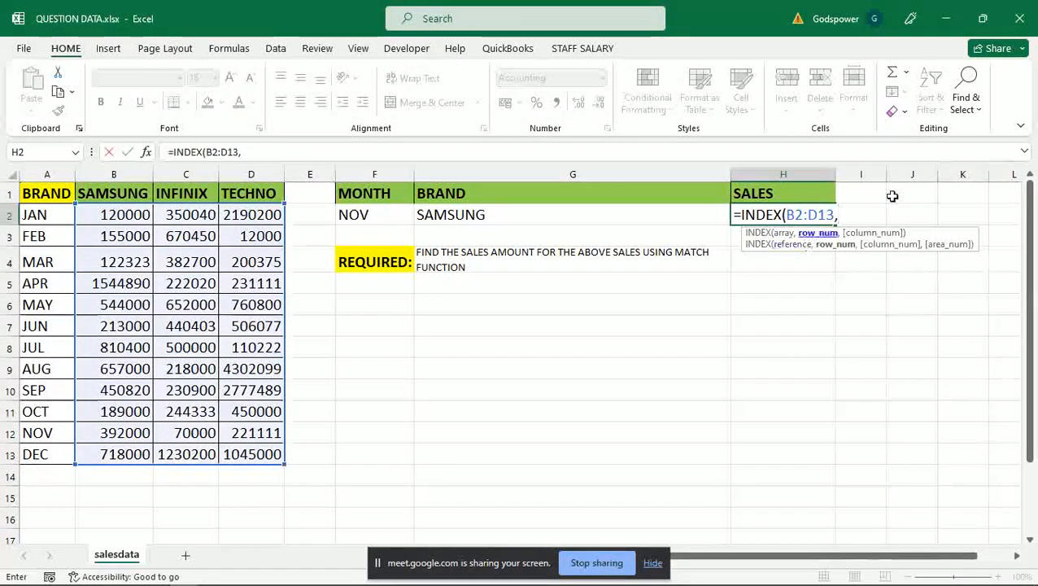
Add an exact-match MATCH of the month in F2 against A2:A13 as the INDEX row number
type("MATC")
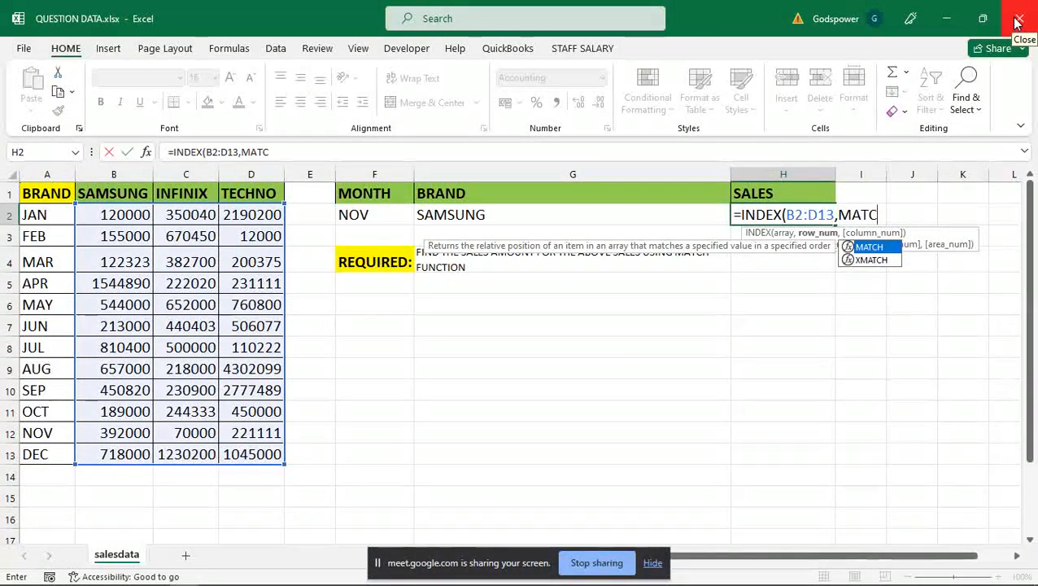
type("H(")
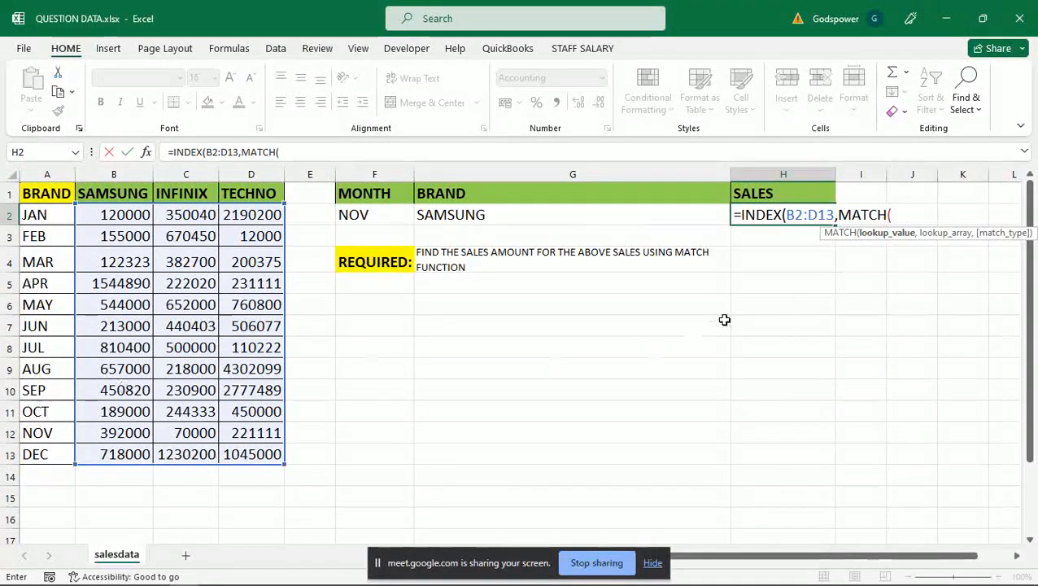
left_click(366, 218)
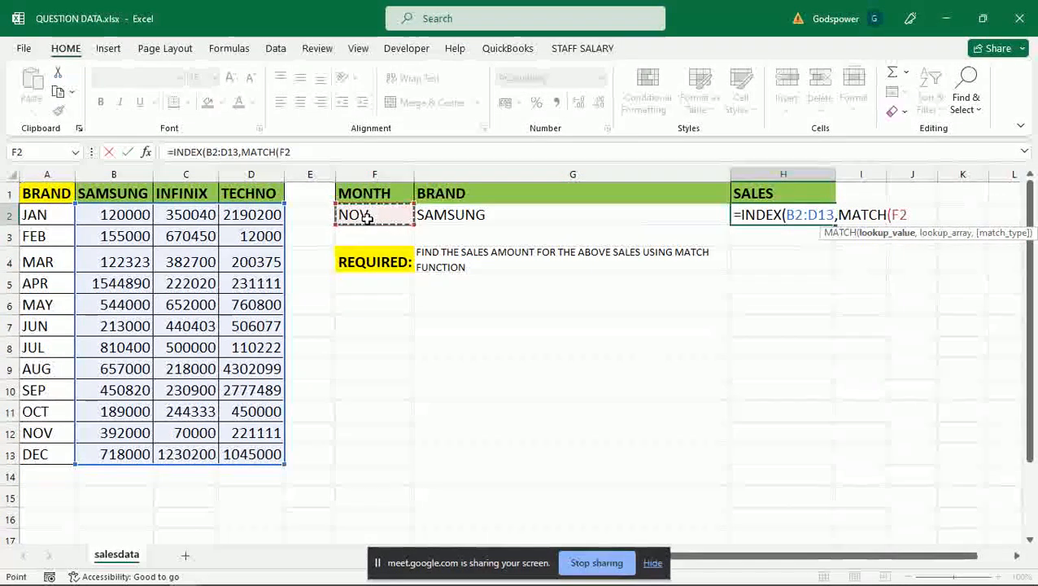
type(",")
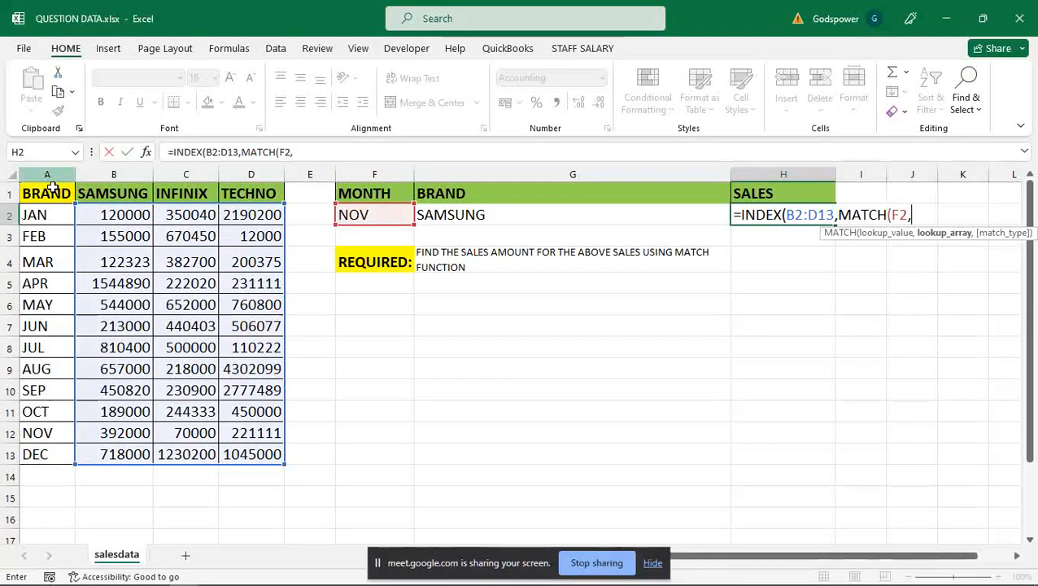
left_click(57, 213)
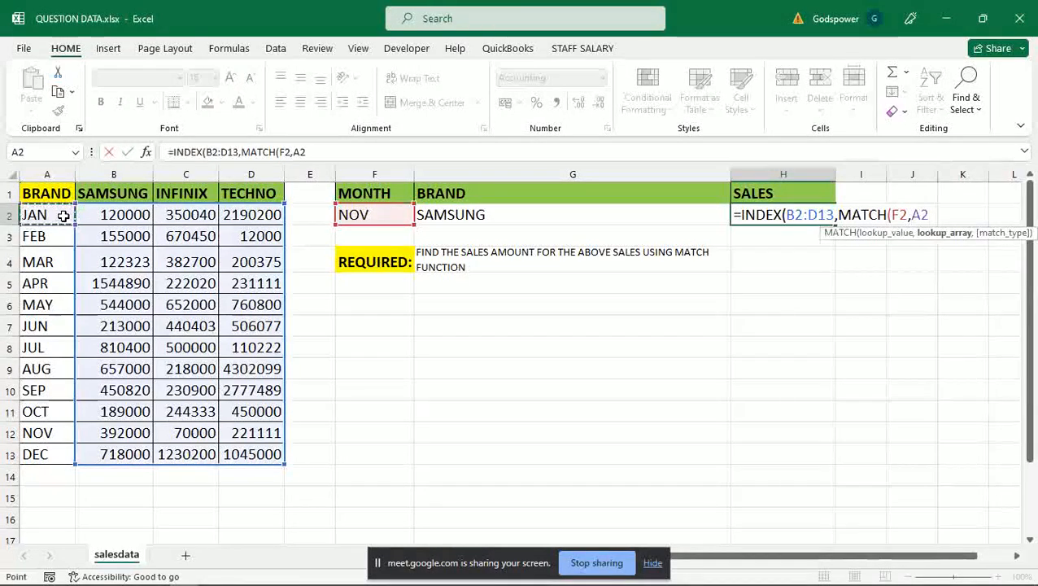
left_click_drag(47, 215, 49, 454)
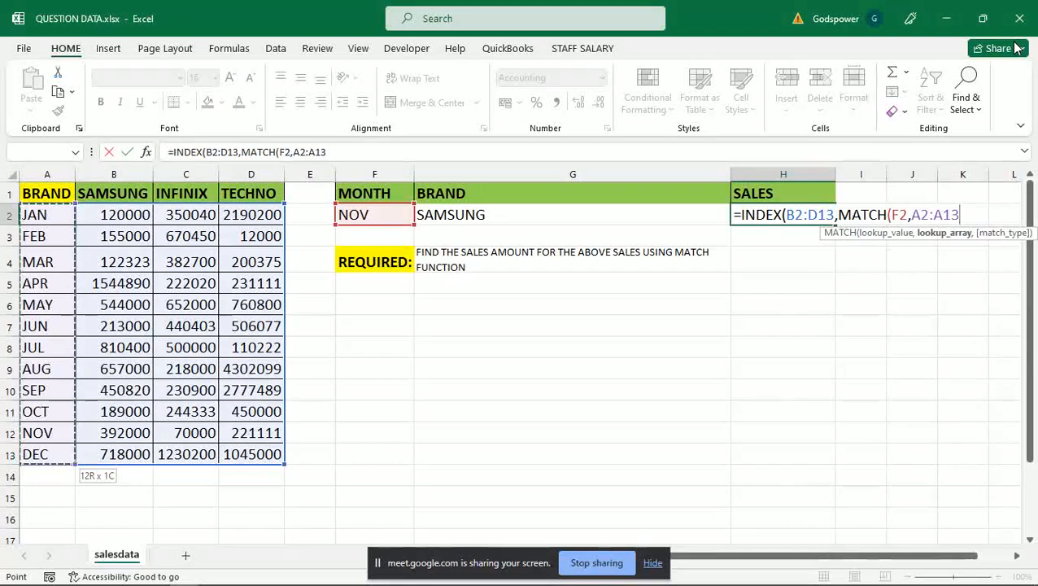
type(",")
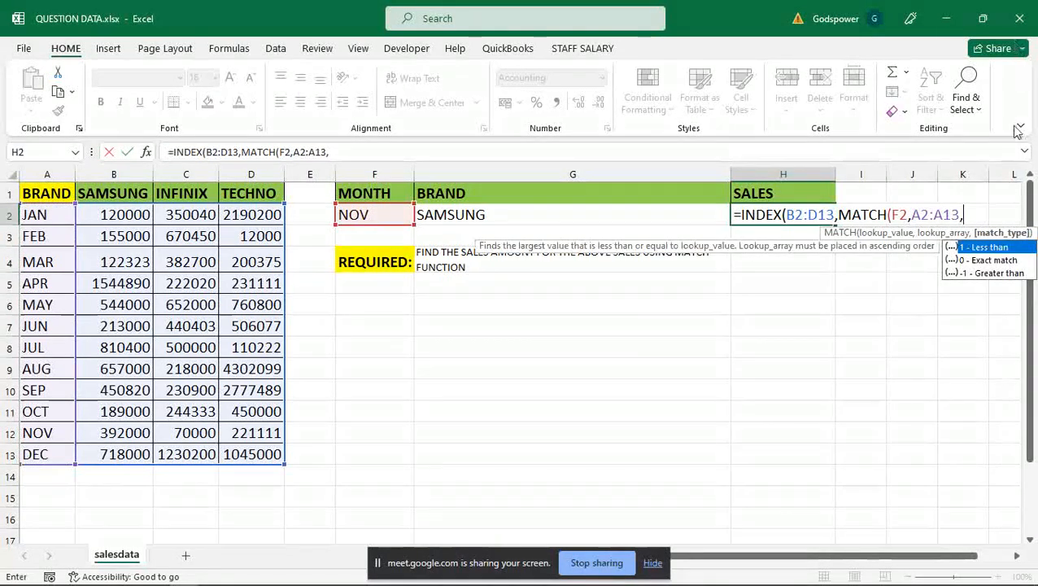
double_click(1001, 259)
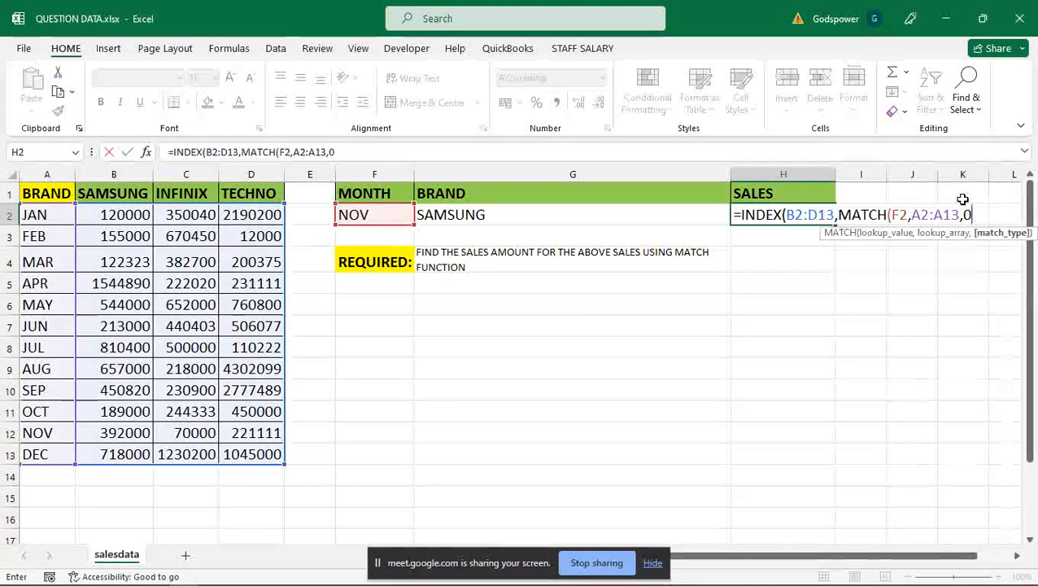
type(")")
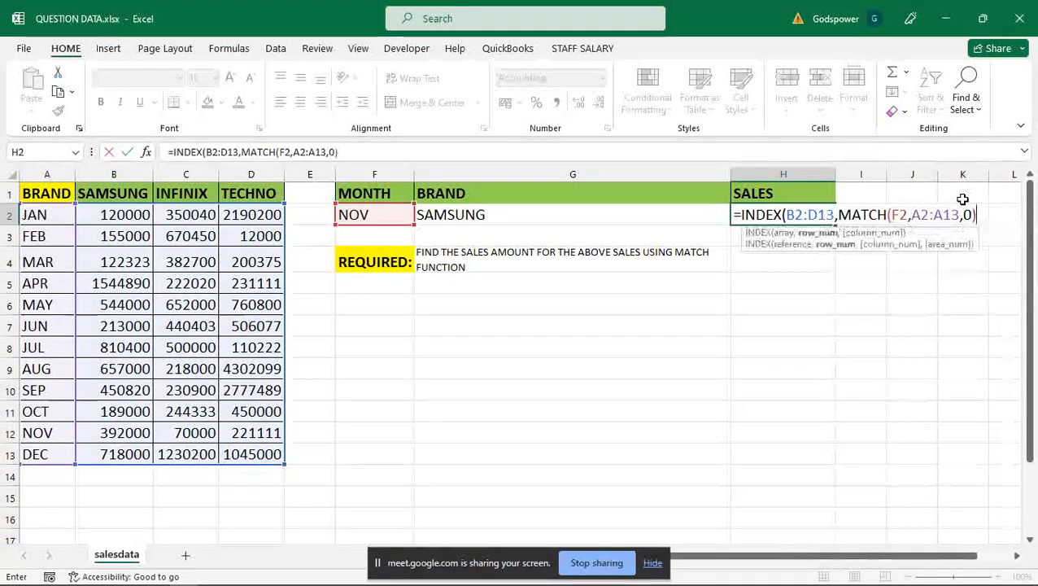
type(",")
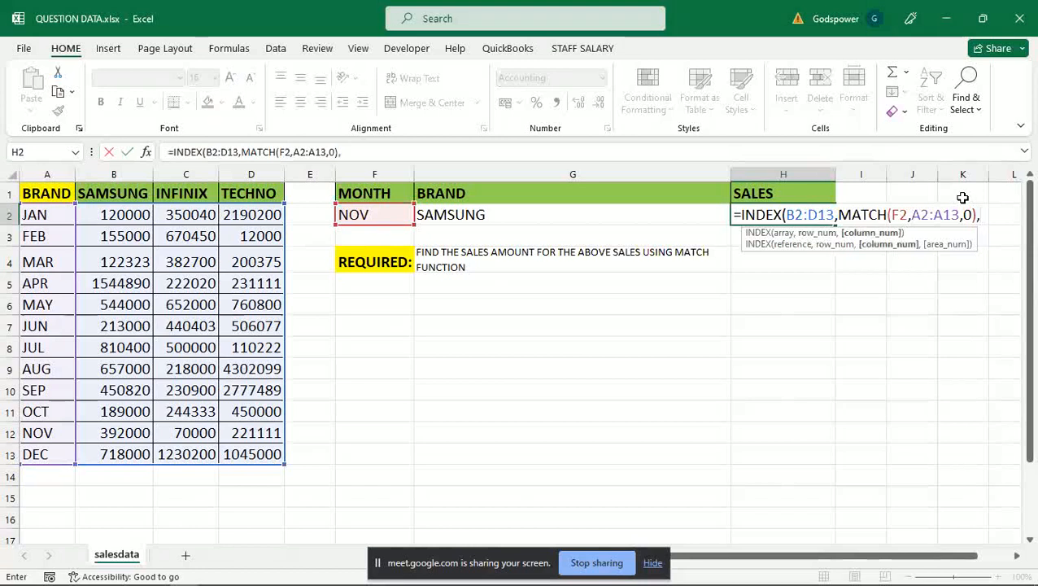
Add an exact-match MATCH of the brand in G2 against B1:D1 as the column number and enter the formula
type("MA")
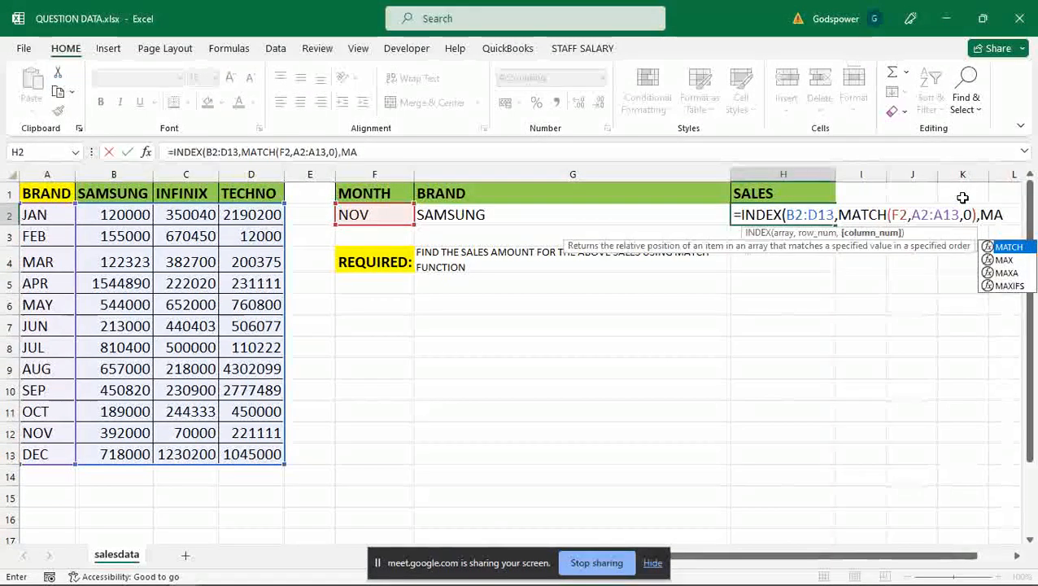
key("Tab")
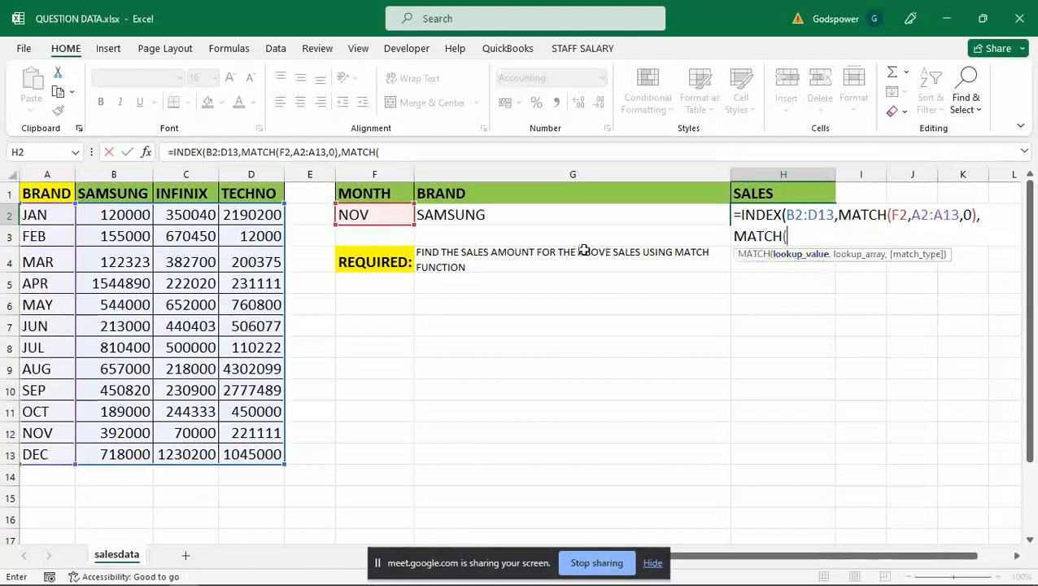
left_click(544, 217)
type(",")
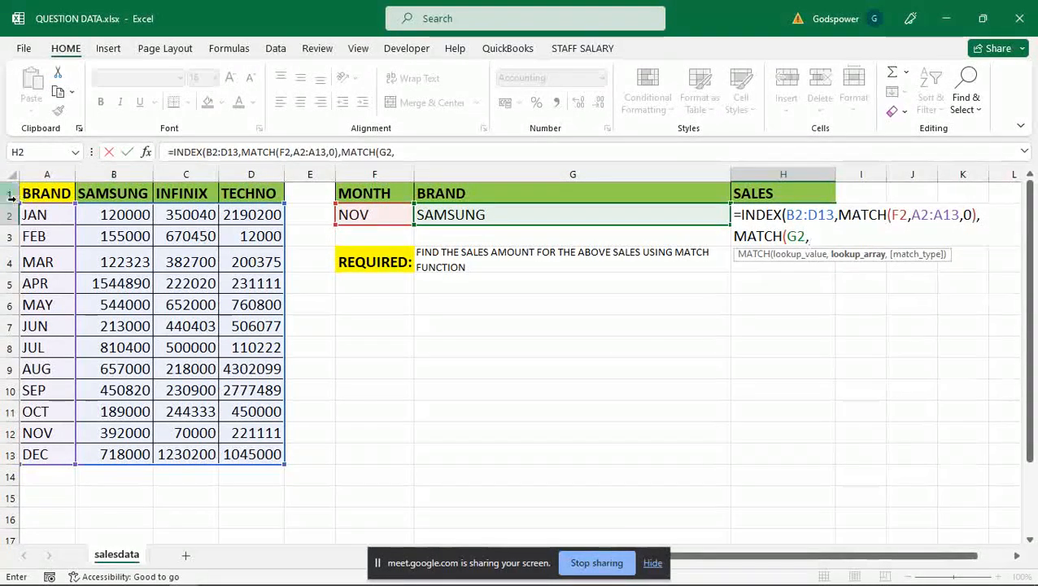
left_click(89, 193)
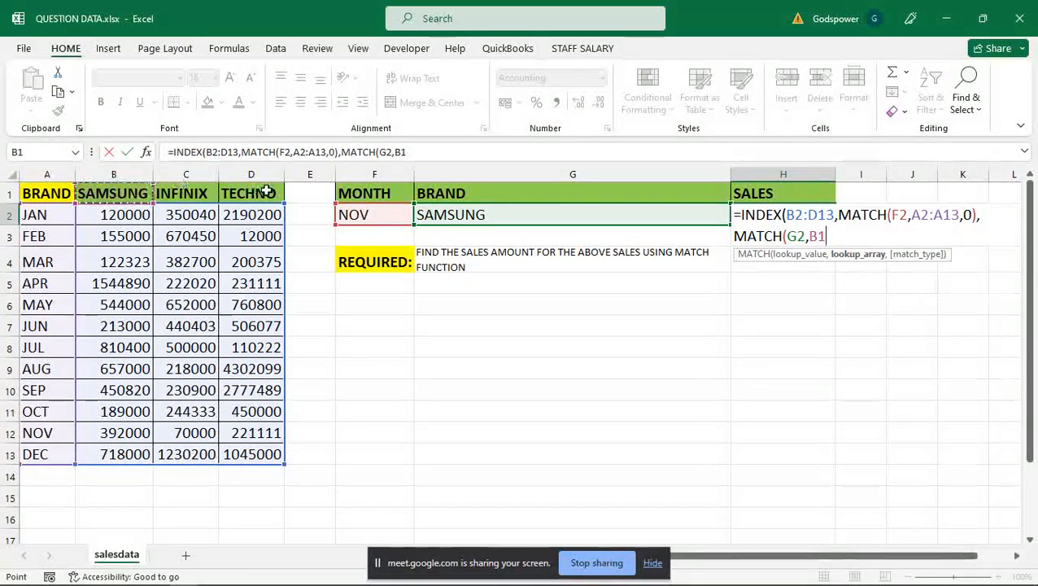
left_click_drag(141, 193, 260, 193)
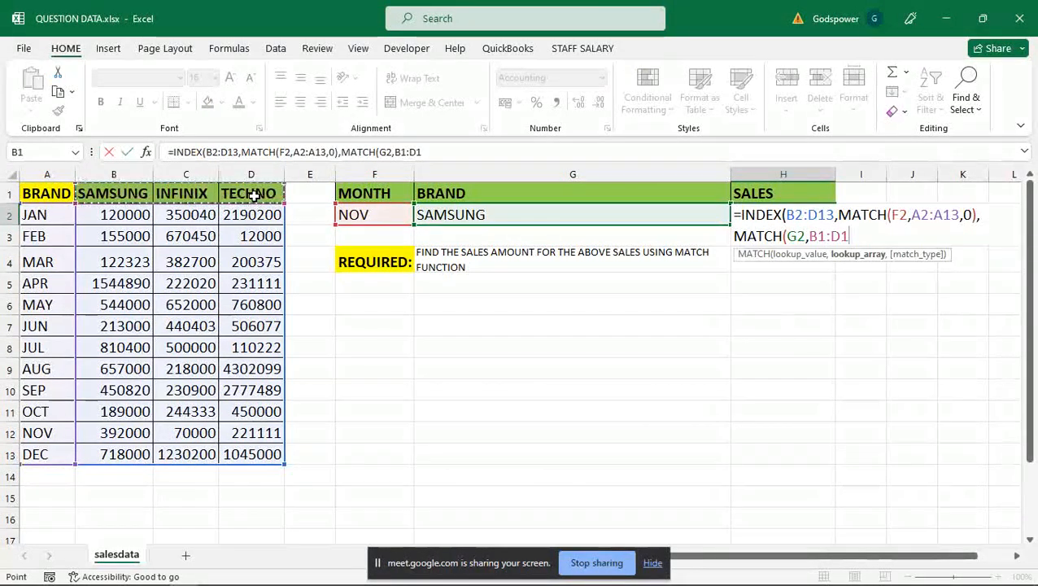
type(",")
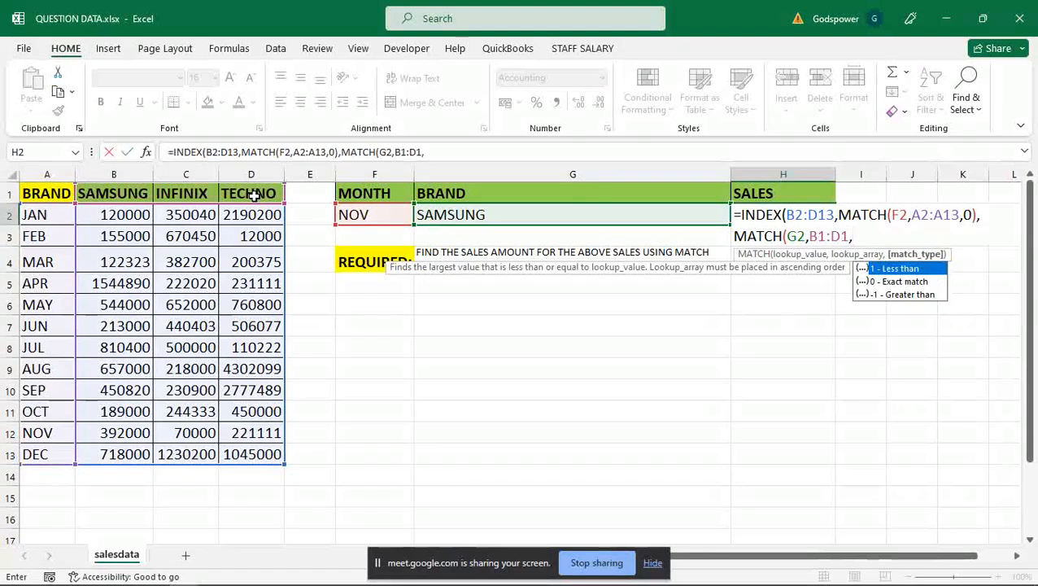
double_click(912, 280)
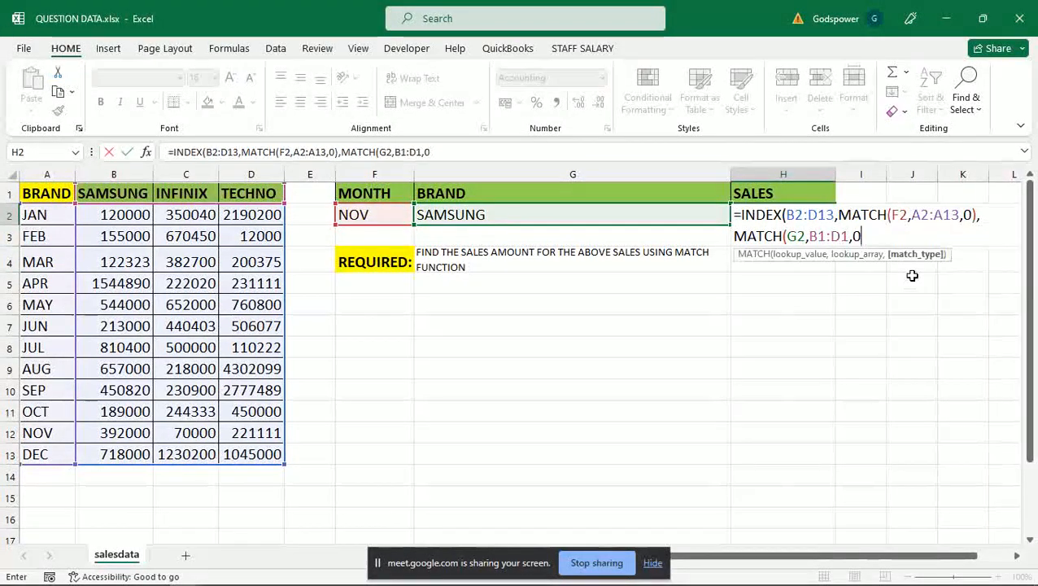
type(")")
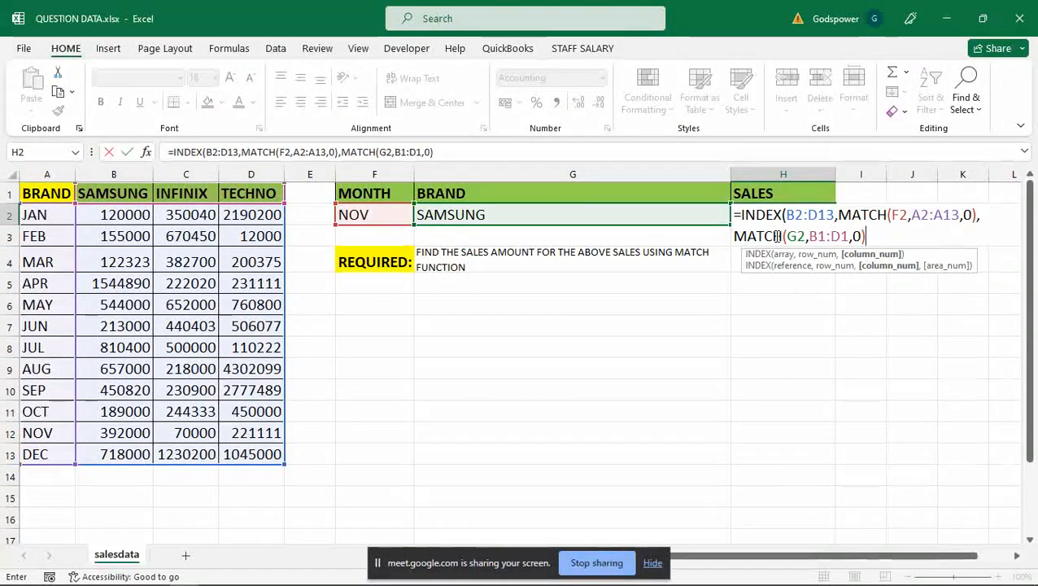
type(")")
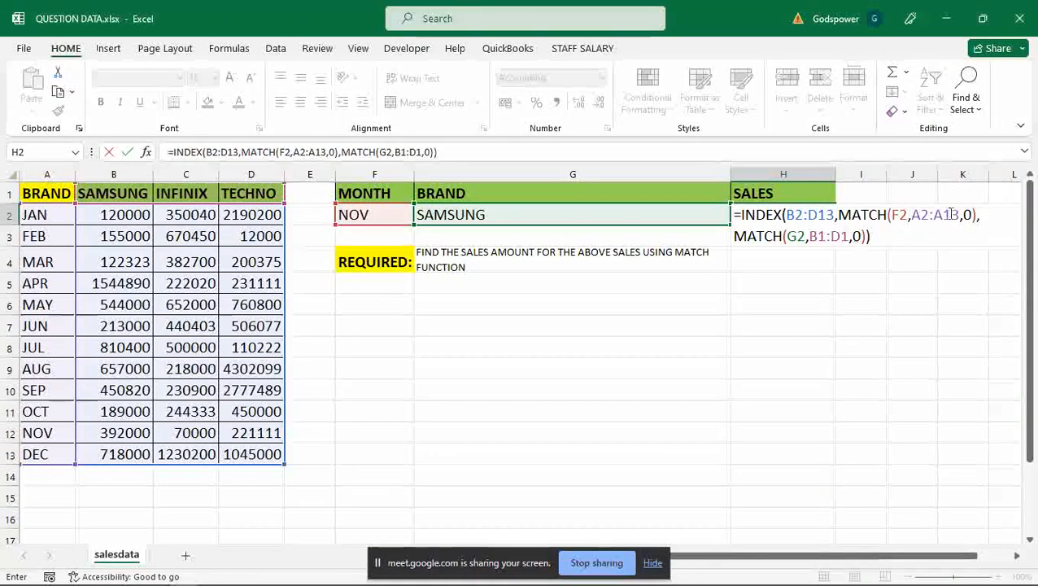
key("Return")
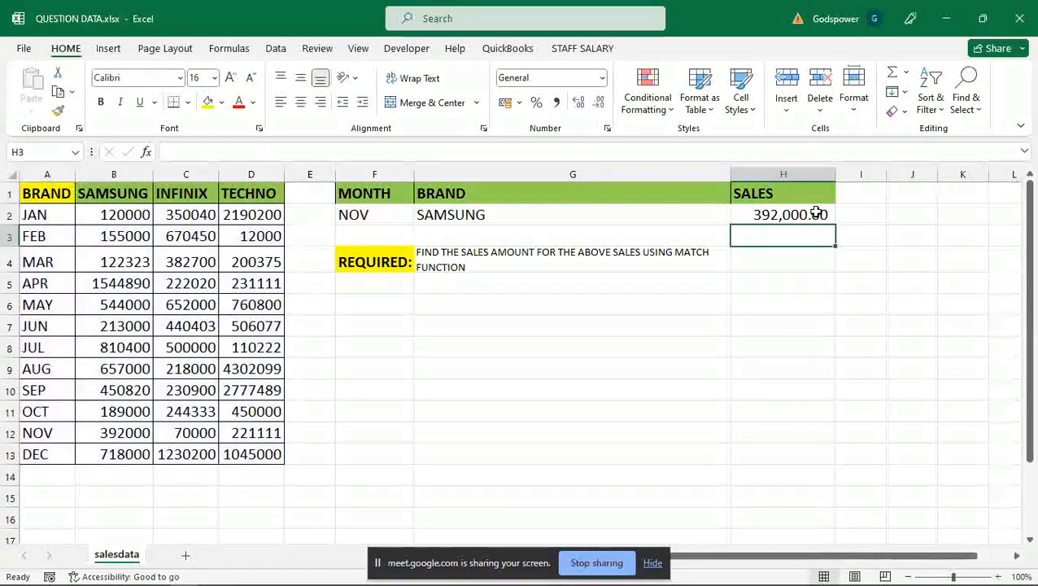
Test the sales lookup by setting the month in F2 to JAN, and select the result in H2
left_click(816, 214)
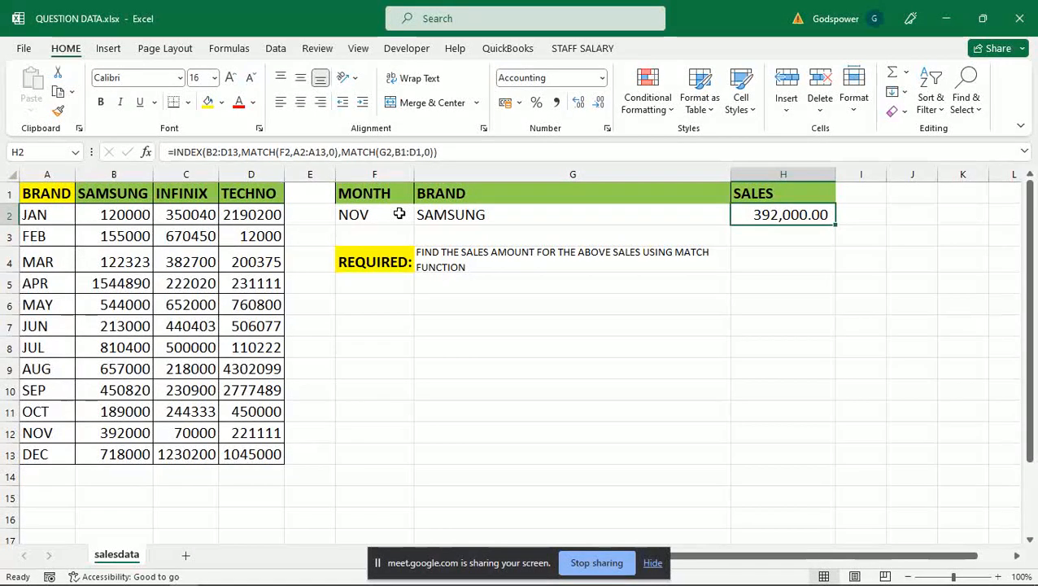
left_click(400, 214)
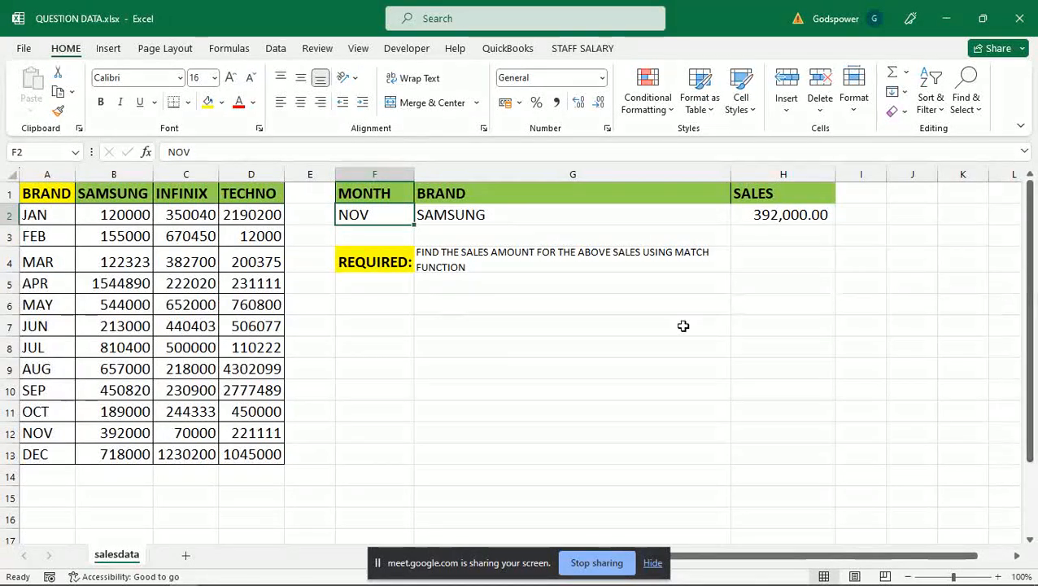
type("JAN")
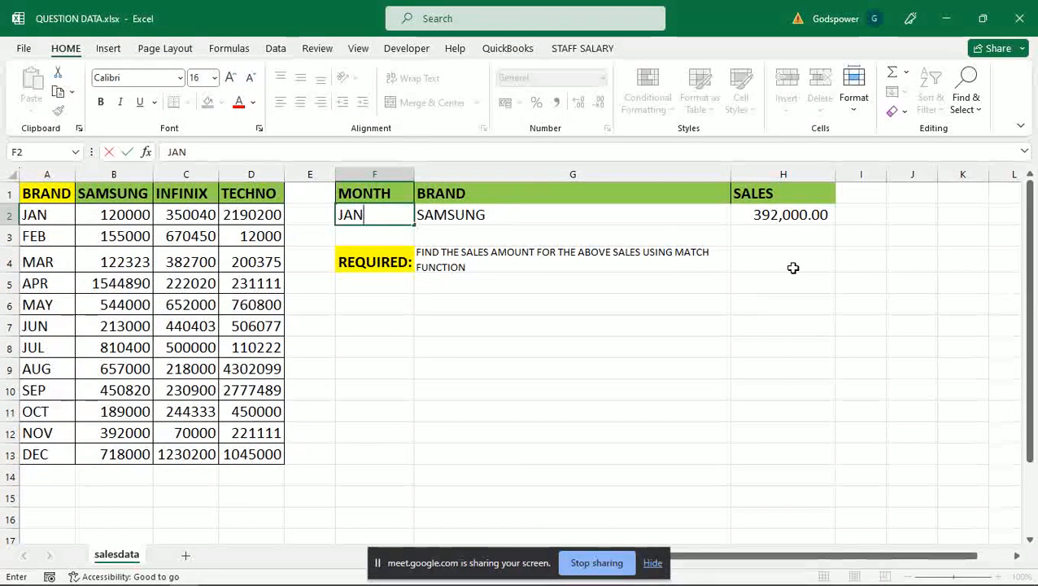
key("Return")
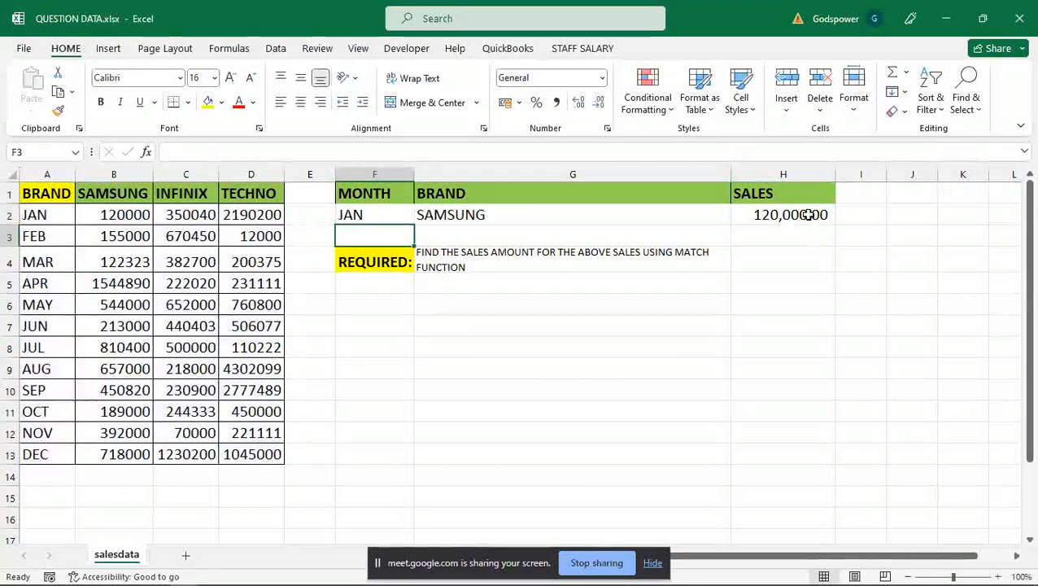
left_click(792, 213)
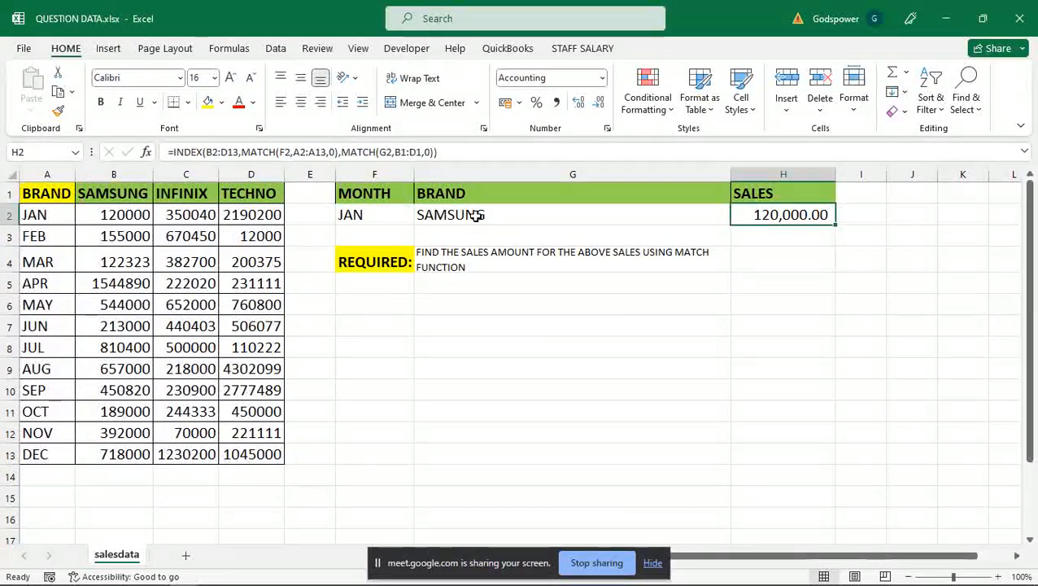
Set the month in F2 back to NOV
left_click(476, 213)
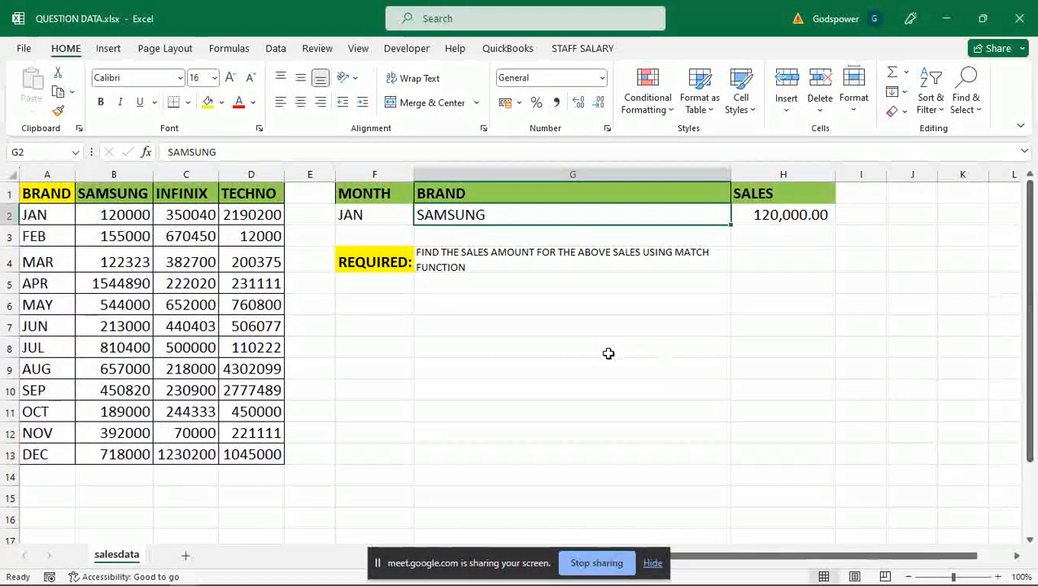
left_click(341, 215)
type("NOV")
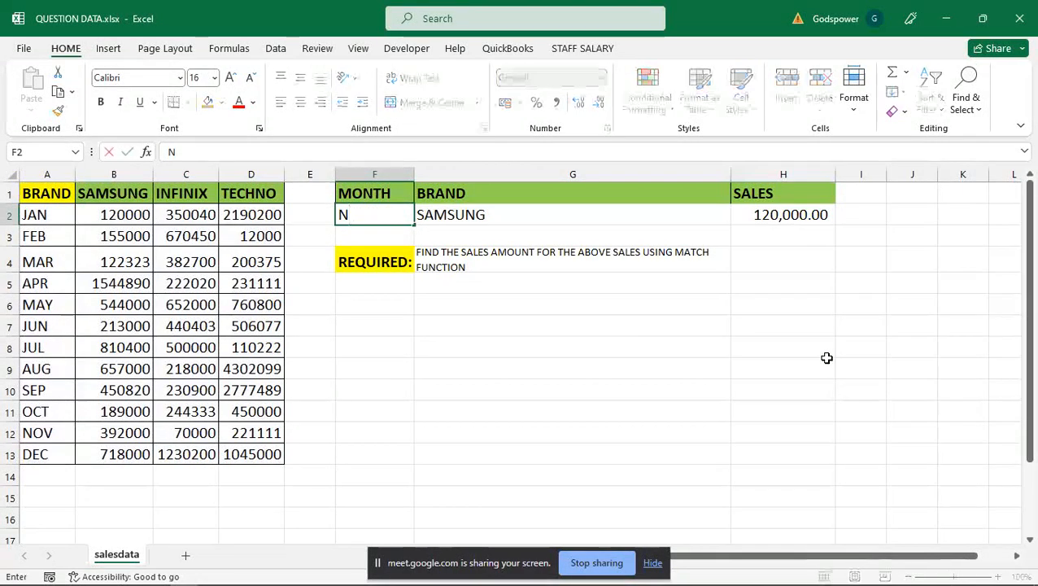
Test the sales lookup with another brand by setting G2 to TECHNO
left_click(473, 214)
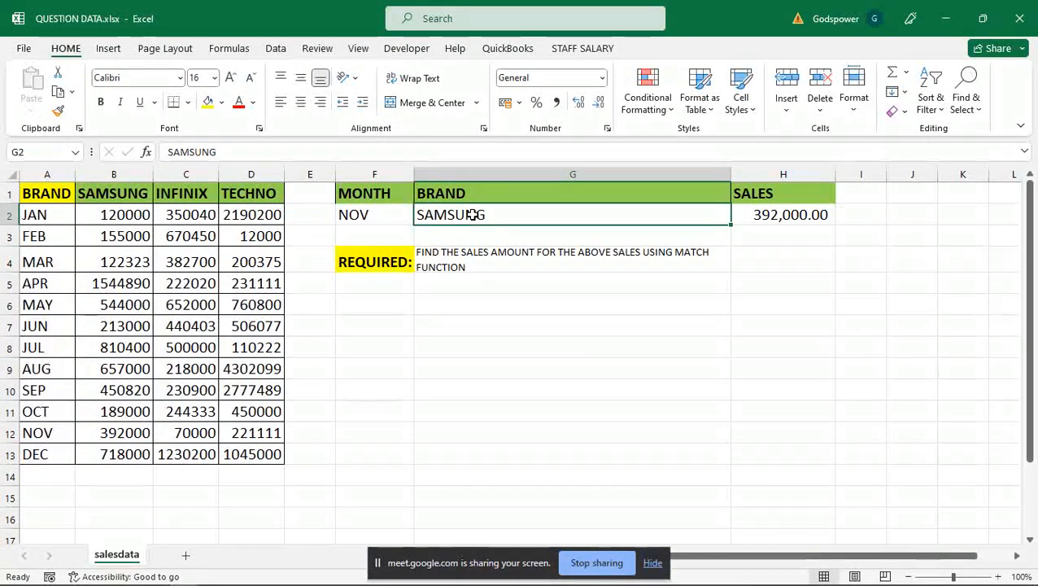
type("TECHNO")
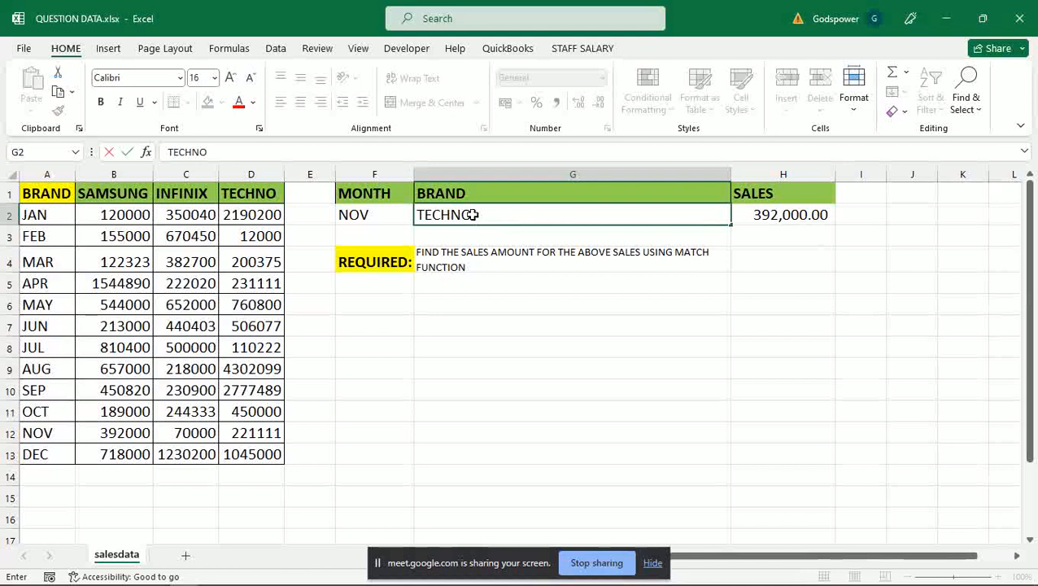
key("Return")
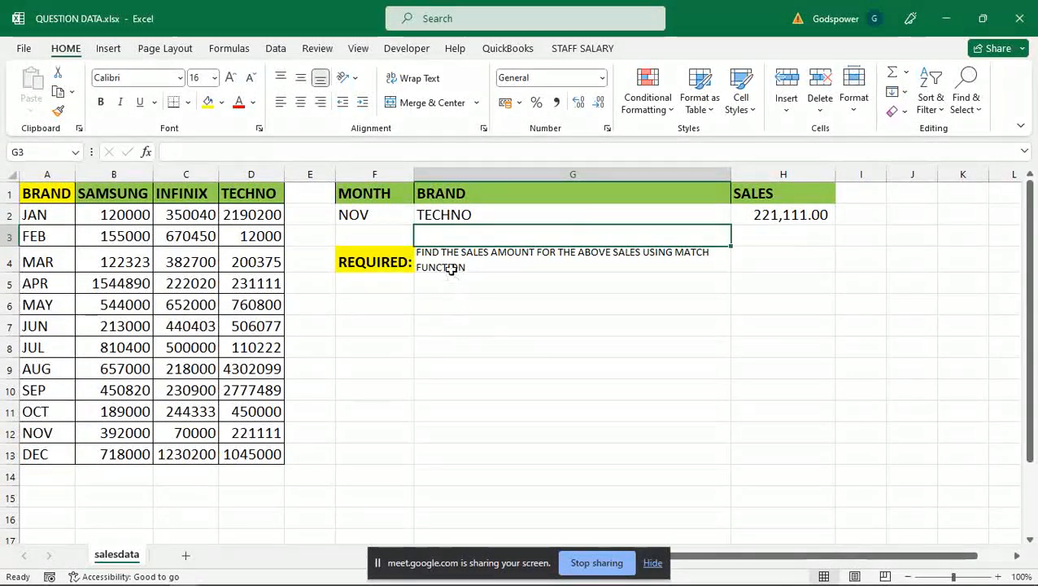
Test the sales lookup with another brand by setting G2 to INFINIX
left_click(461, 214)
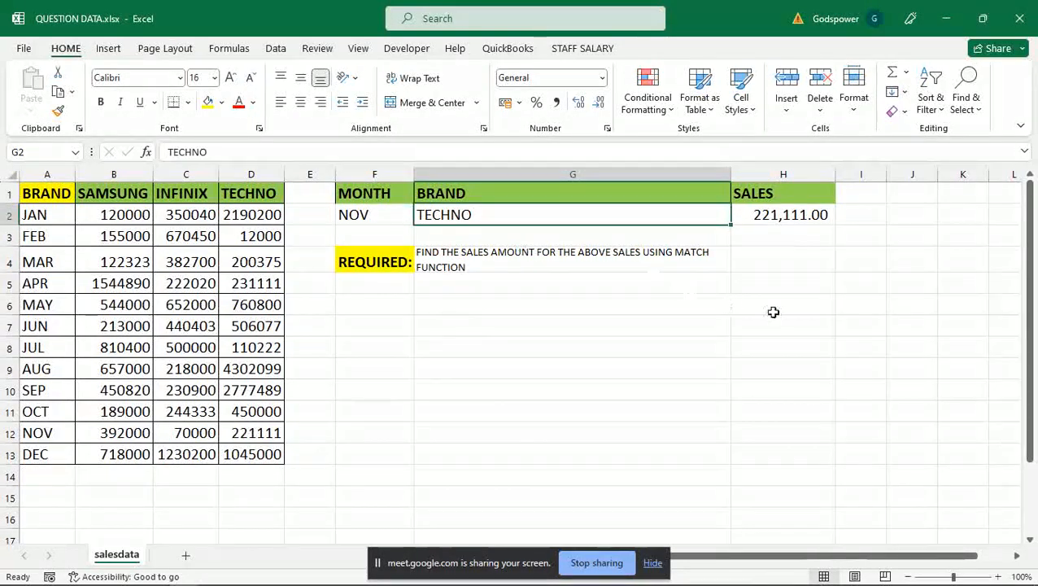
type("IN")
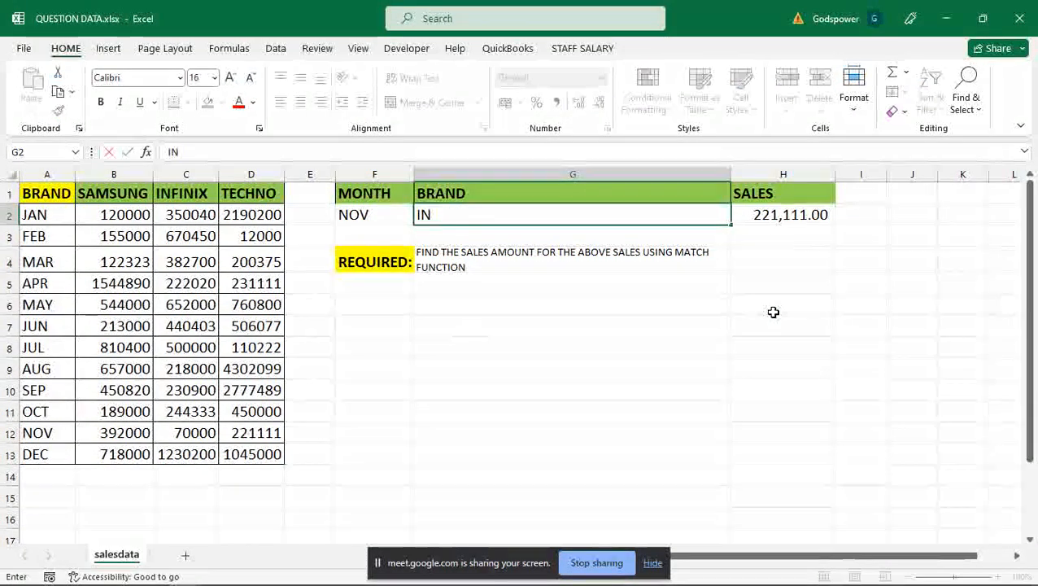
type("FINIX")
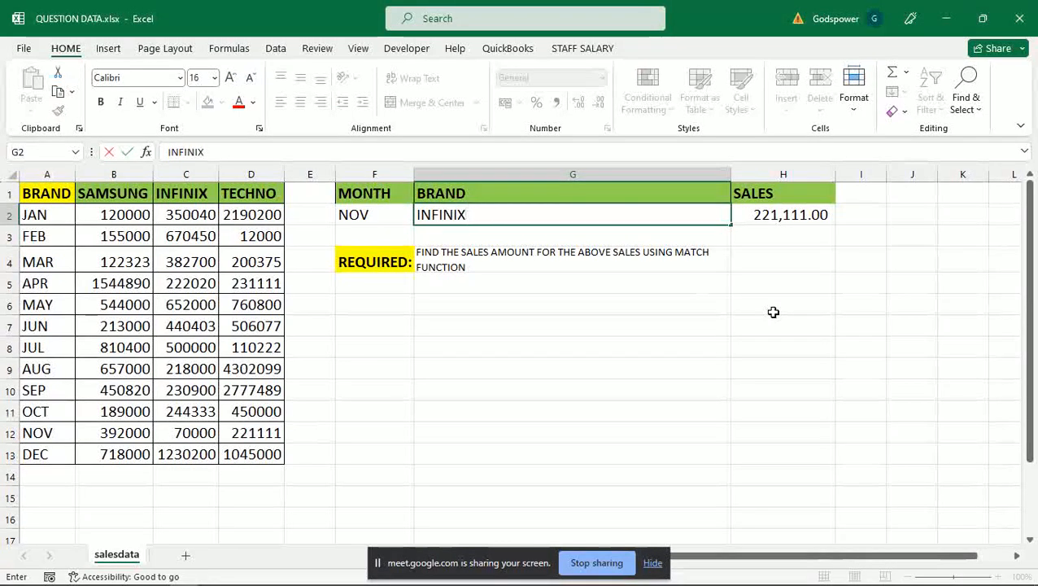
key("Return")
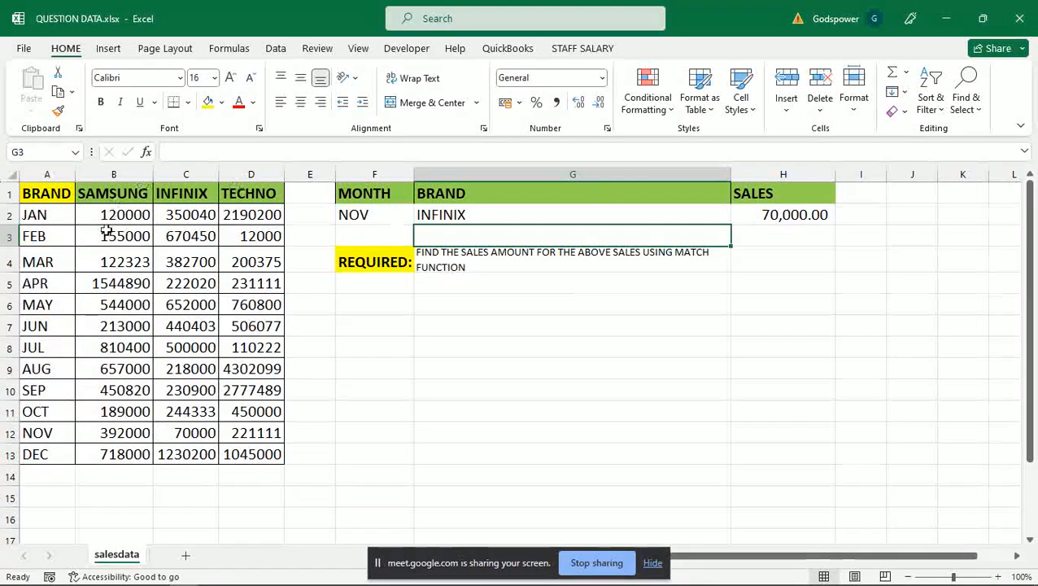
Set the month in F2 to APR and highlight the matching INFINIX sales figure in C5 with a yellow fill
left_click(394, 215)
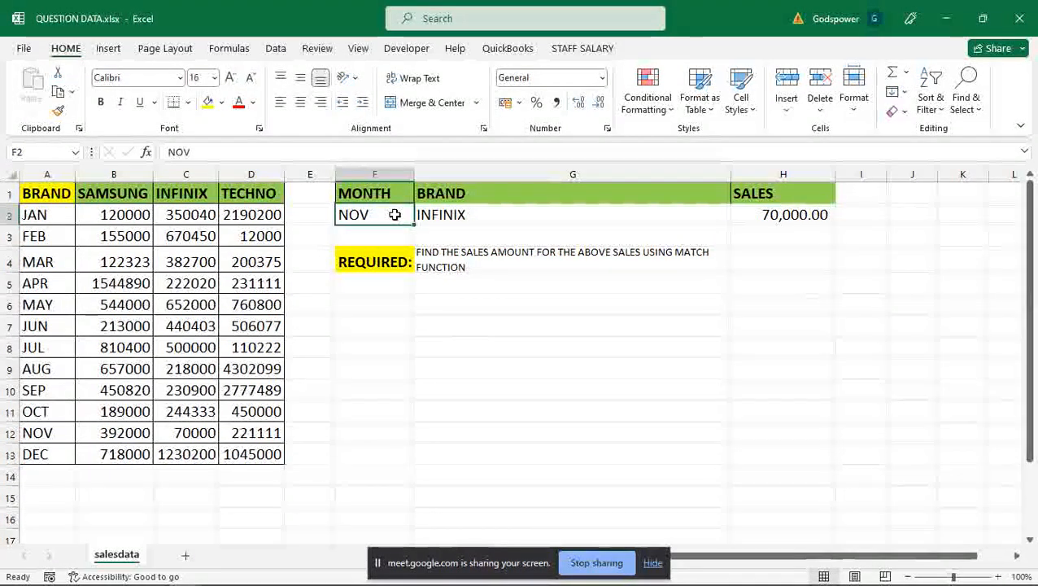
type("APR")
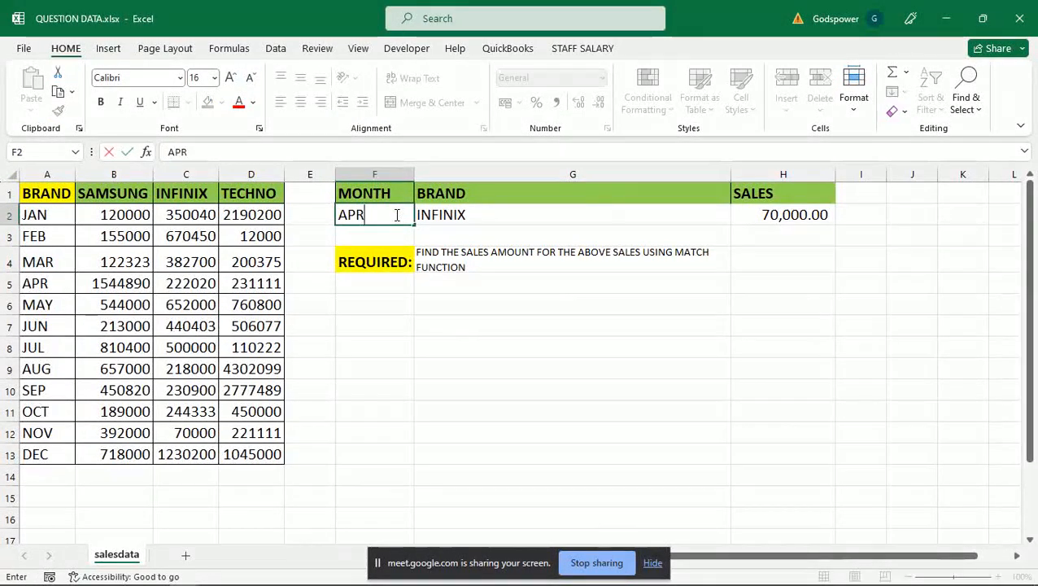
key("Return")
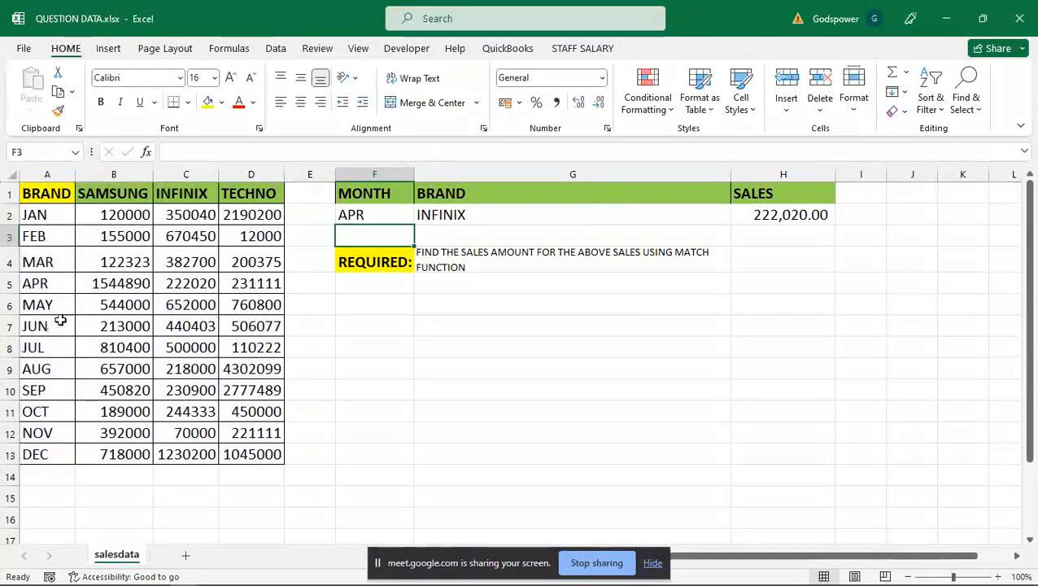
left_click(188, 282)
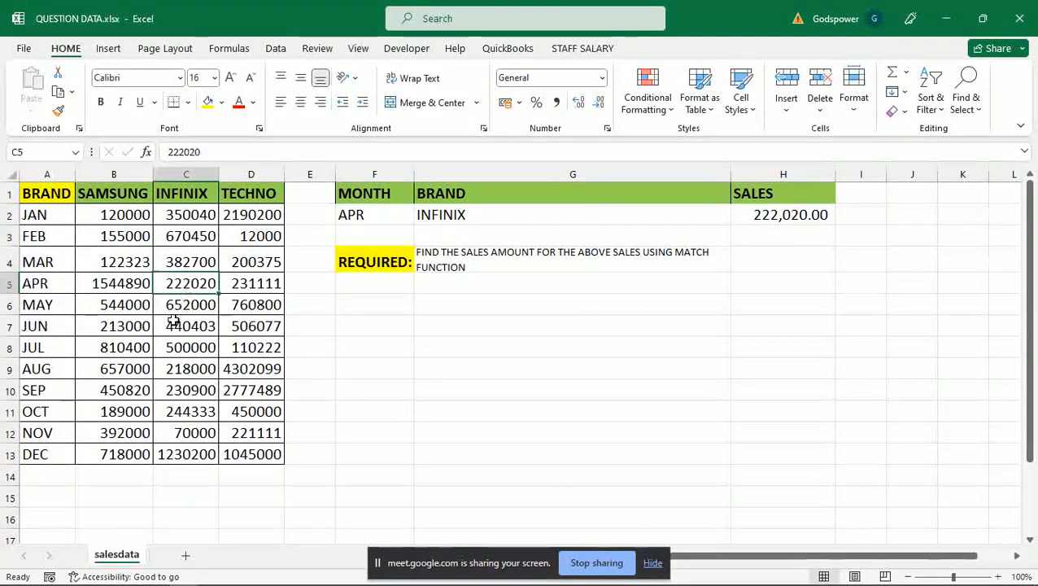
left_click(209, 107)
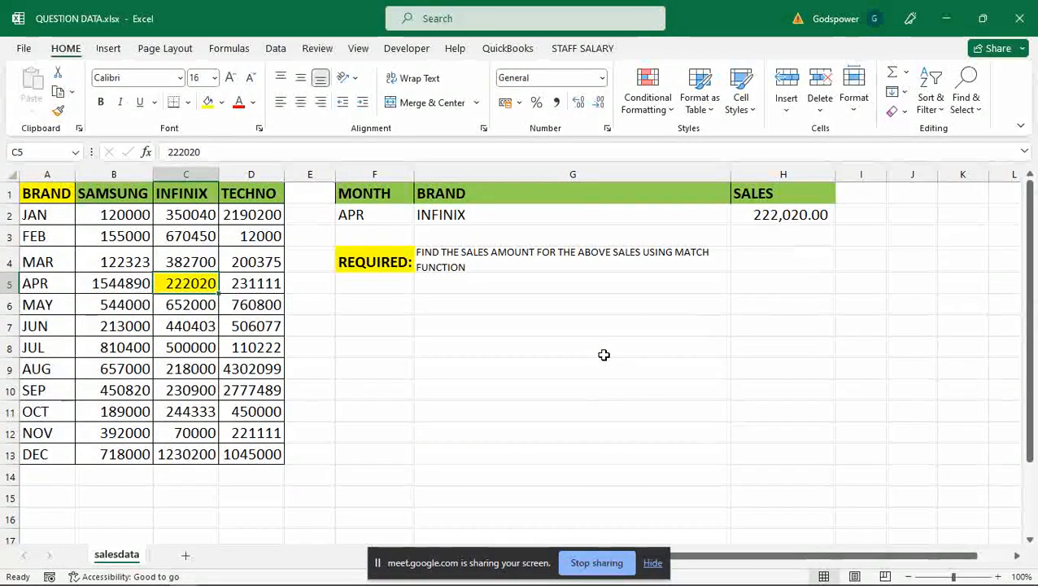
Make the task instruction text in G4 bold, and select the empty cell H7
left_click(544, 248)
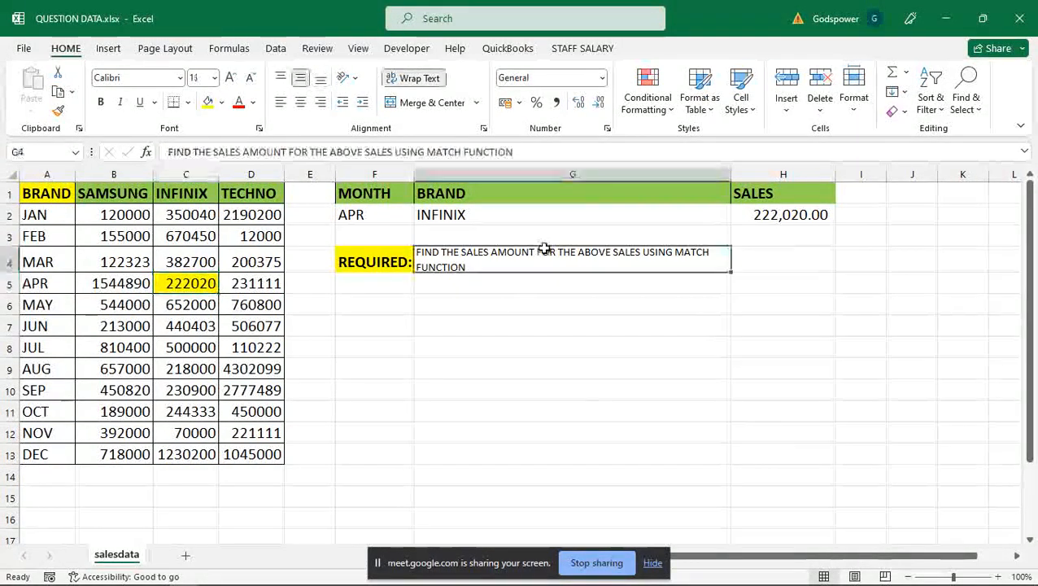
left_click(100, 102)
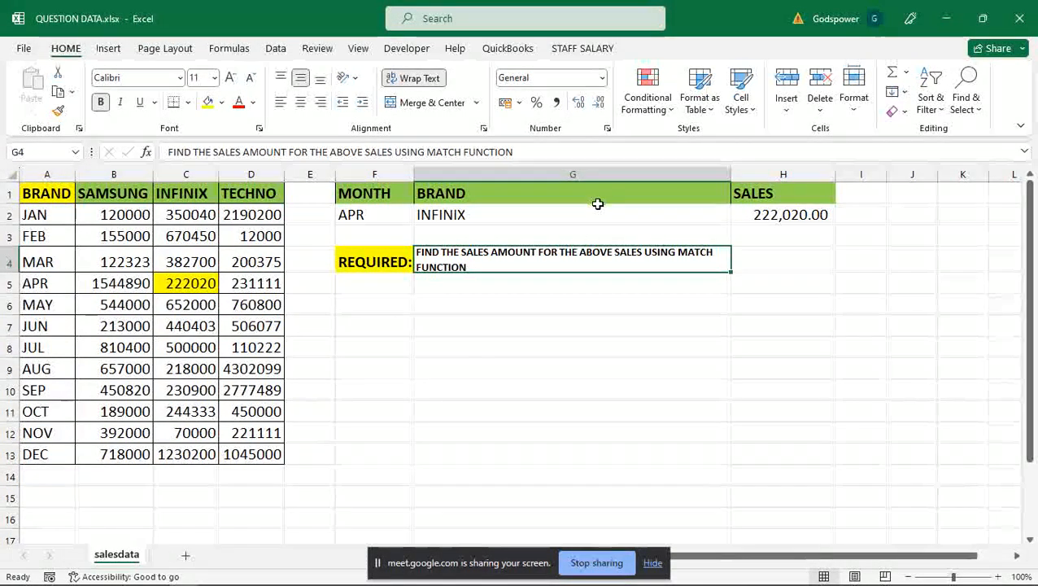
left_click(806, 324)
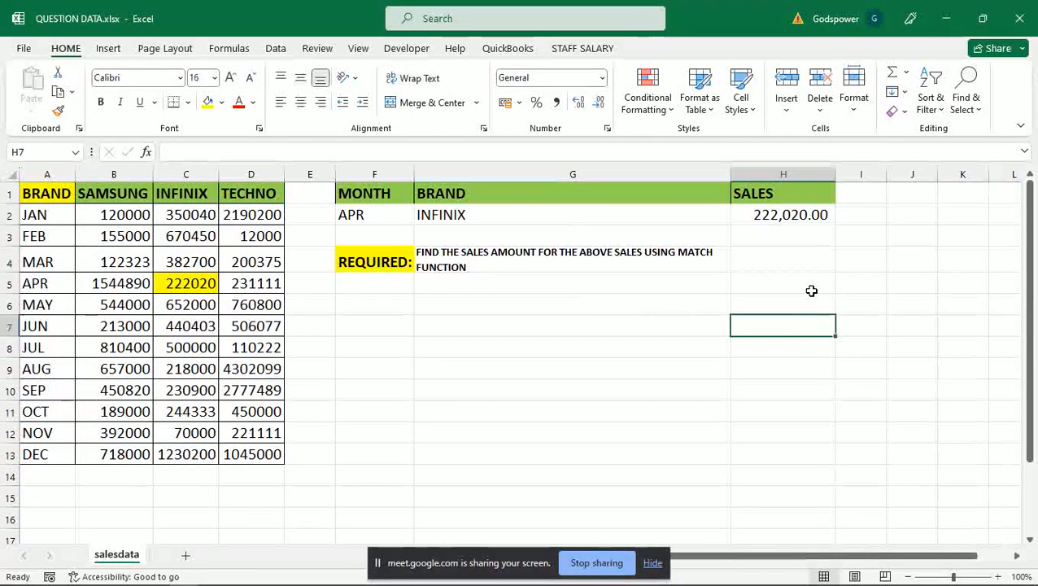